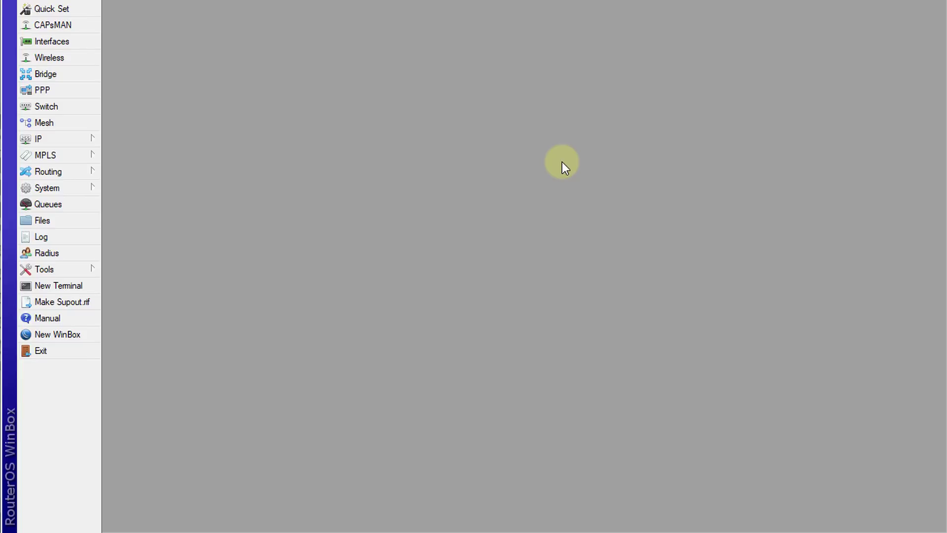
# - Open the installed package list and the RouterBOARD details to compare the package version with the current firmware
pyautogui.click(69, 191)
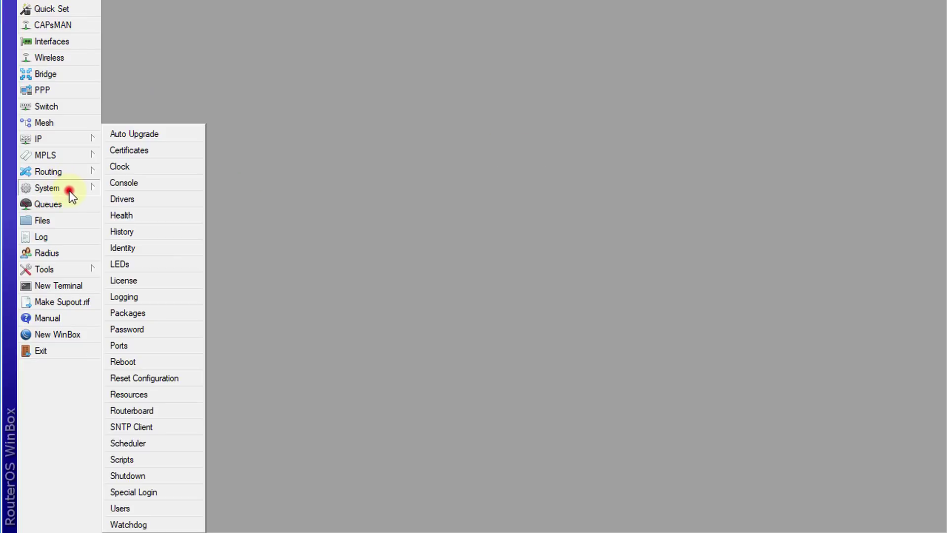
pyautogui.click(159, 315)
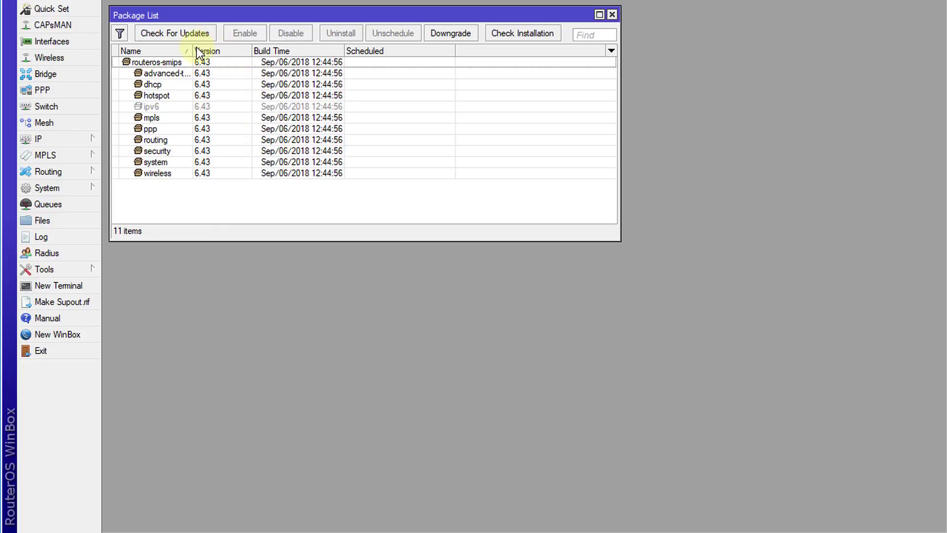
pyautogui.click(77, 188)
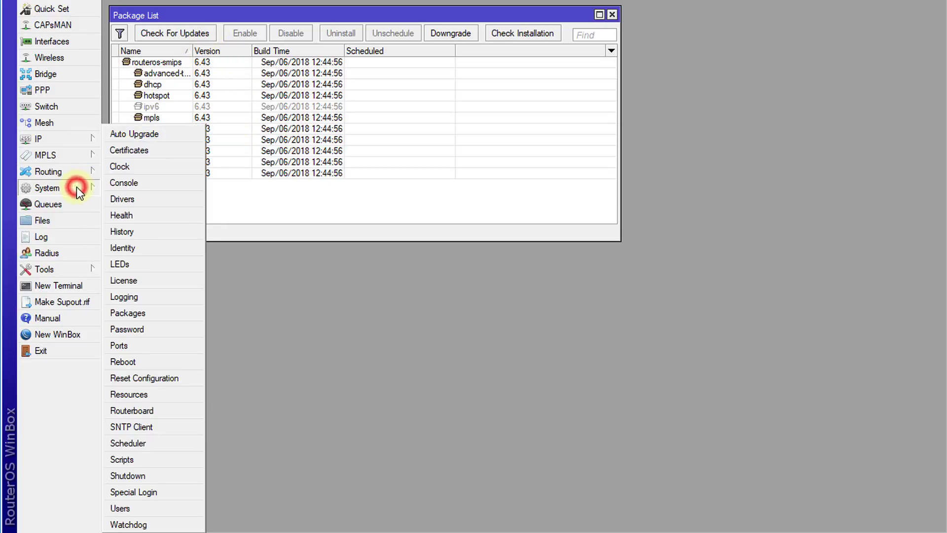
pyautogui.click(177, 412)
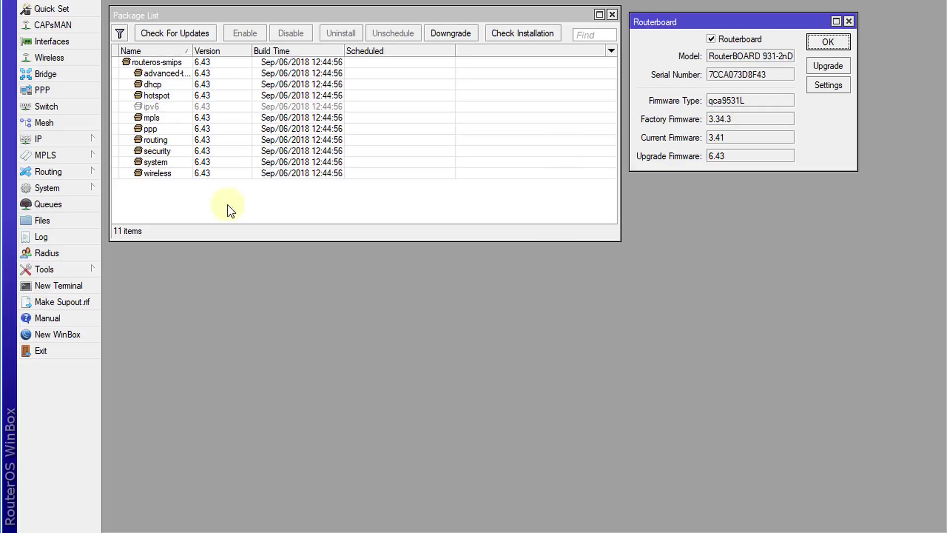
pyautogui.click(63, 187)
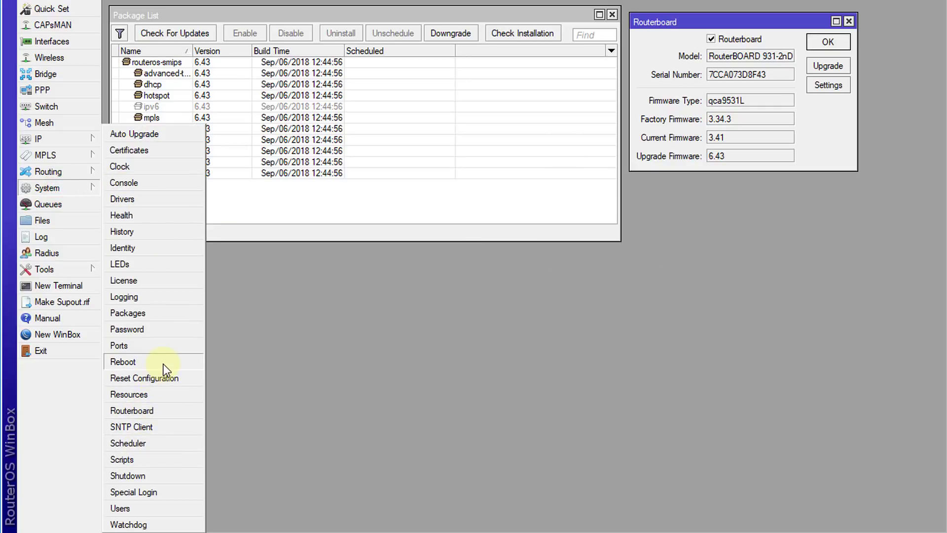
pyautogui.click(831, 137)
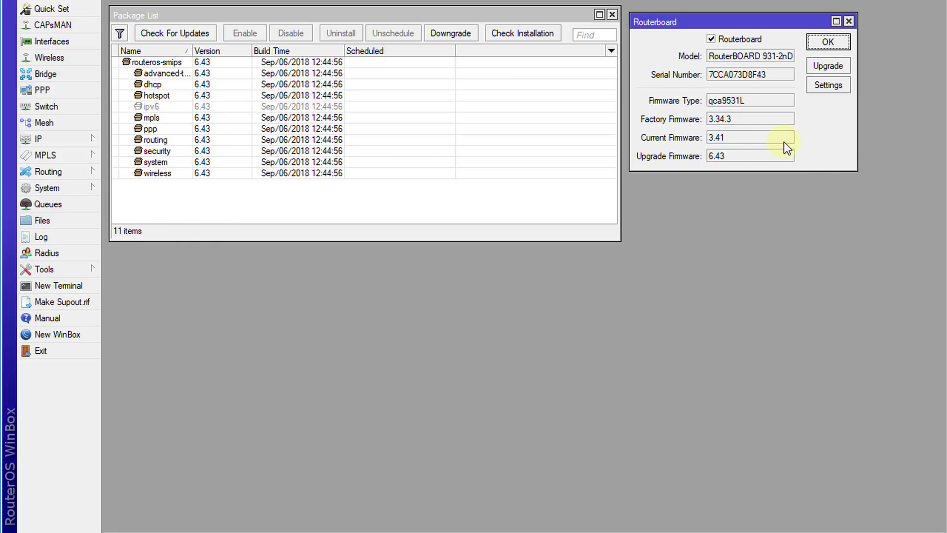
# - Open the system Scheduler and add a new schedule named "Package upgrade"
pyautogui.click(75, 191)
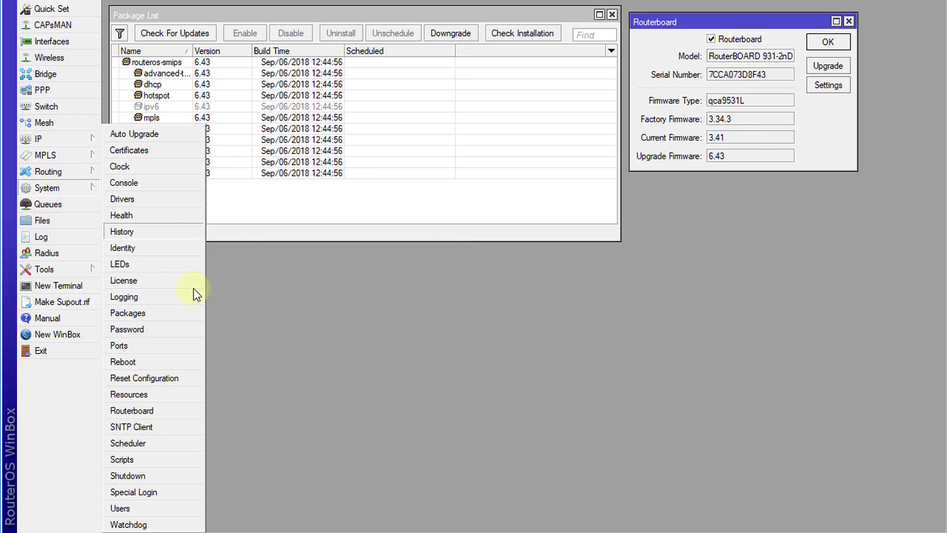
pyautogui.click(158, 446)
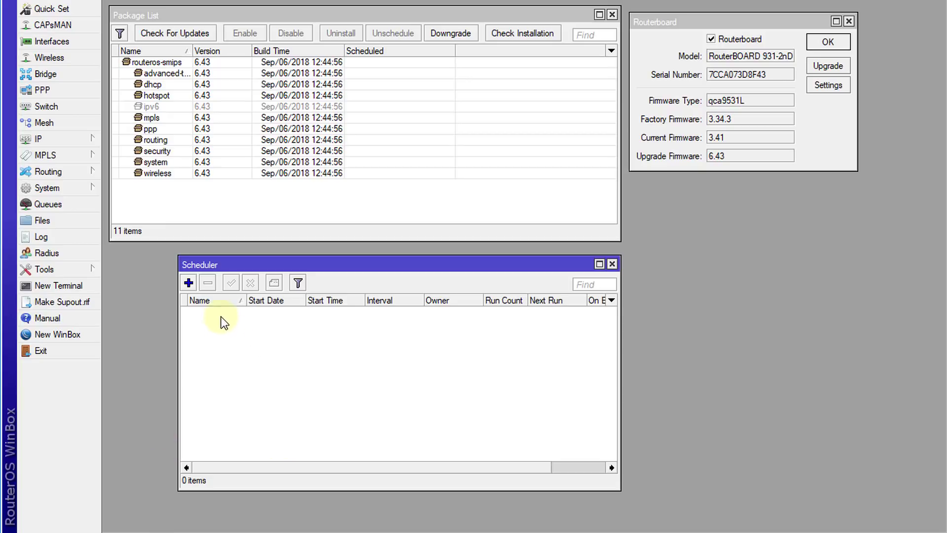
pyautogui.click(188, 284)
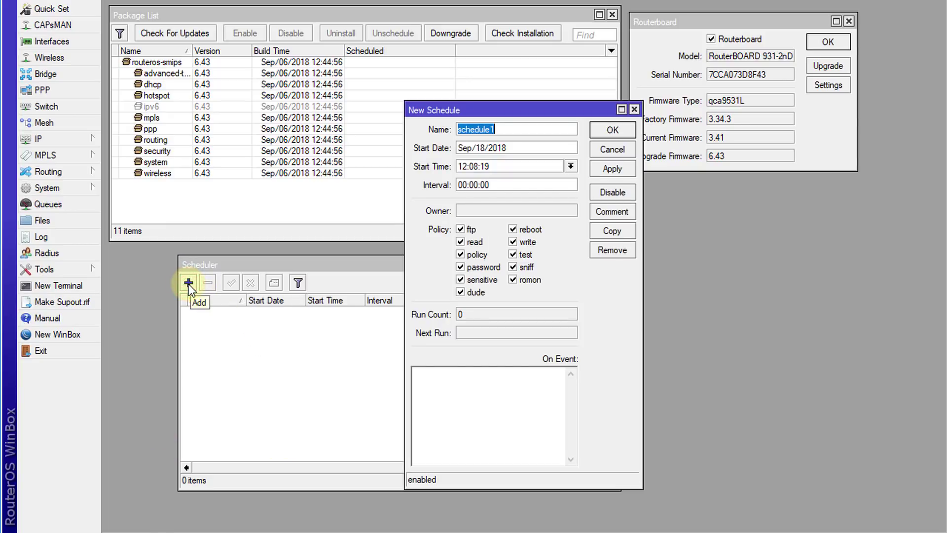
pyautogui.write('Pa')
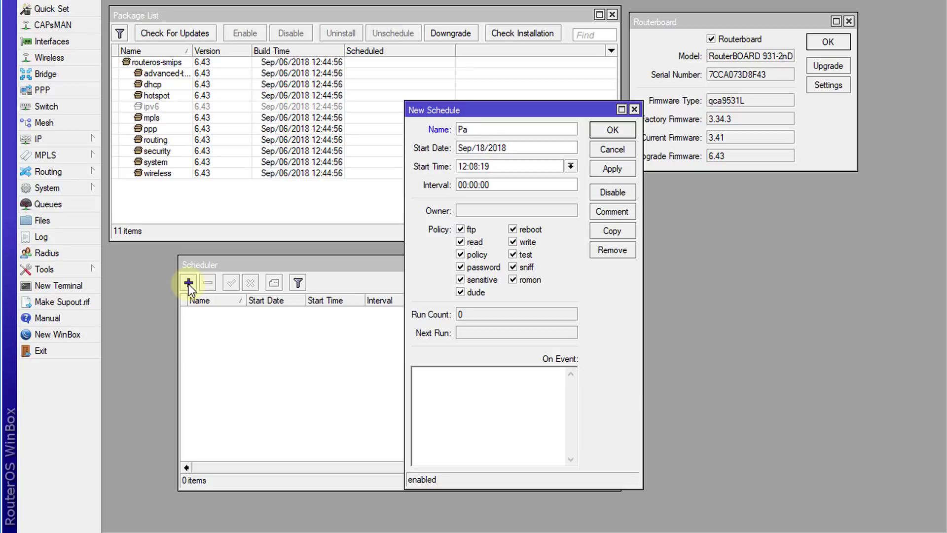
pyautogui.write('ckage upgrade')
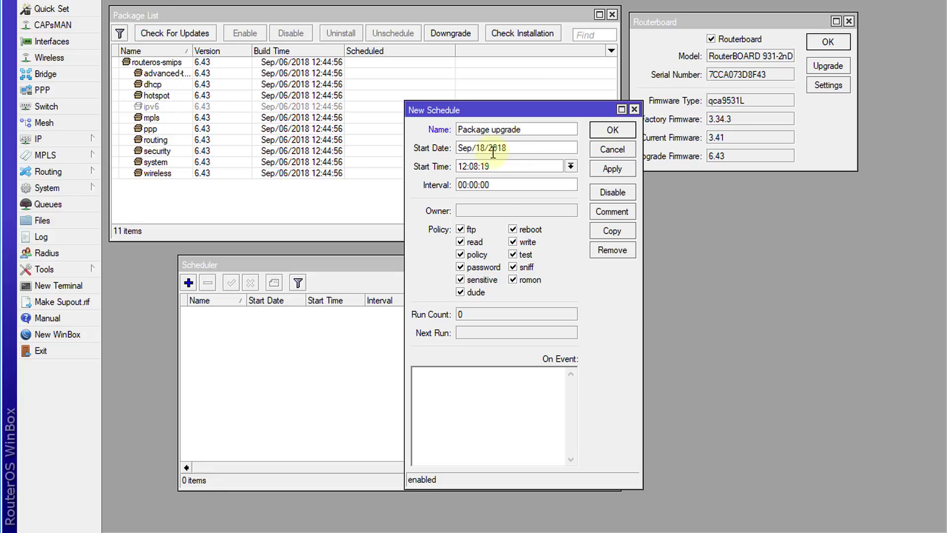
# - Set the Package upgrade schedule's start time to 07:10:19 and its interval to 7d 00:00:00
pyautogui.doubleClick(464, 167)
pyautogui.write('07')
pyautogui.press('Delete')
pyautogui.write('1')
pyautogui.click(457, 187)
pyautogui.write('7')
pyautogui.write('d')
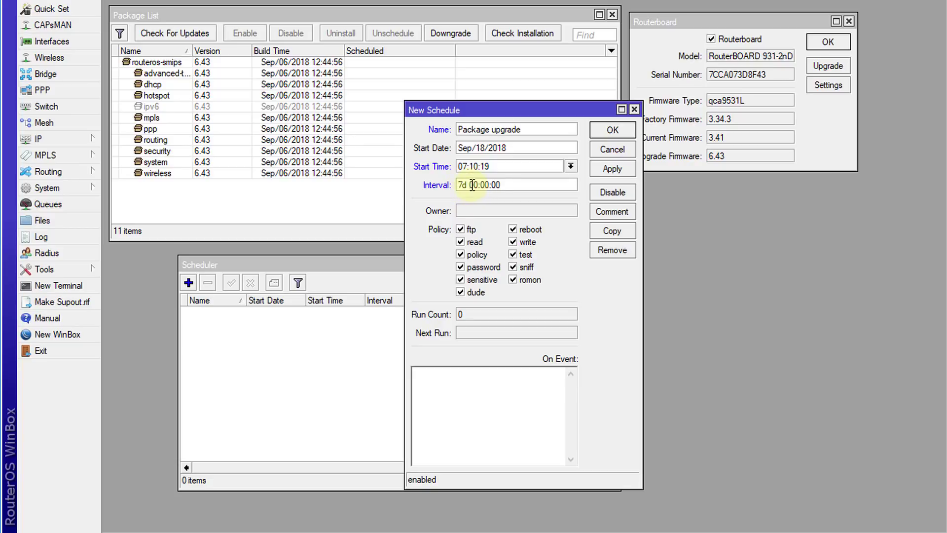
# - Enter "system package update install" as the On Event command of the Package upgrade schedule
pyautogui.click(472, 185)
pyautogui.moveTo(471, 185); pyautogui.dragTo(479, 186)
pyautogui.moveTo(492, 186); pyautogui.dragTo(500, 187)
pyautogui.click(521, 186)
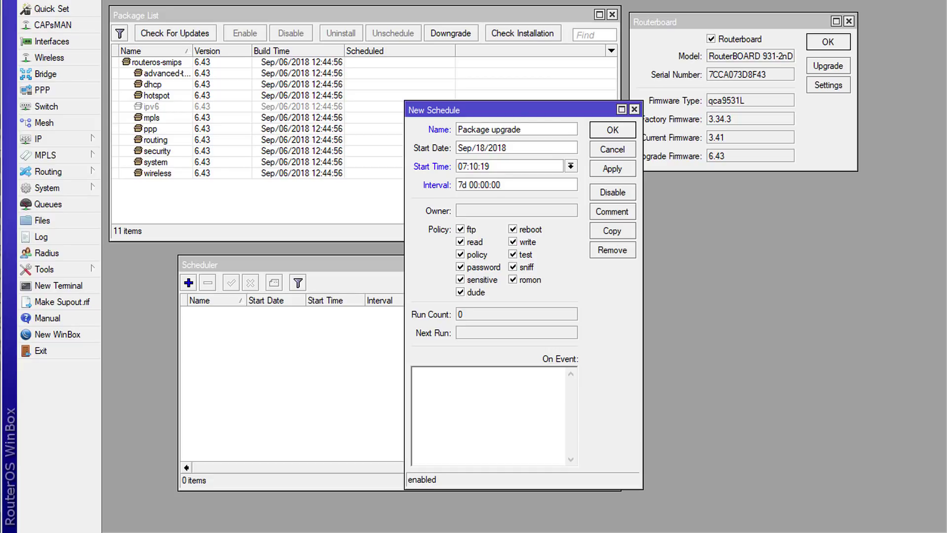
pyautogui.click(416, 372)
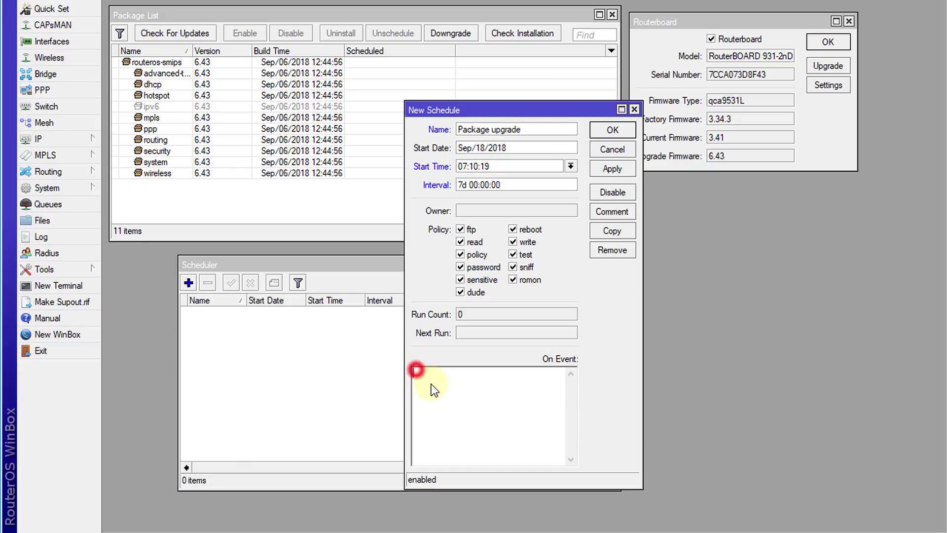
pyautogui.write('system package update install')
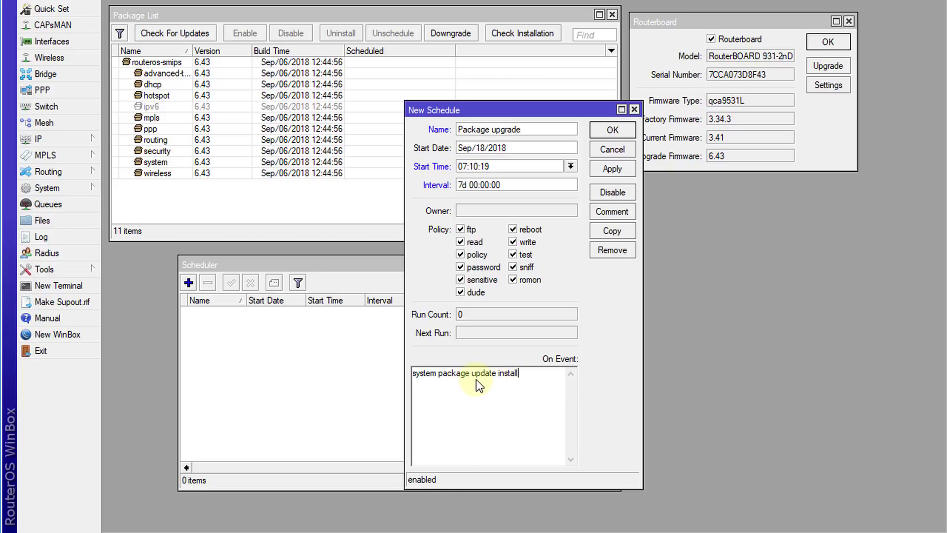
# - Set the Package upgrade schedule's start time to 07:12:19 and save the schedule
pyautogui.click(474, 167)
pyautogui.press('BackSpace')
pyautogui.write('1')
pyautogui.press('BackSpace')
pyautogui.write('2')
pyautogui.click(604, 169)
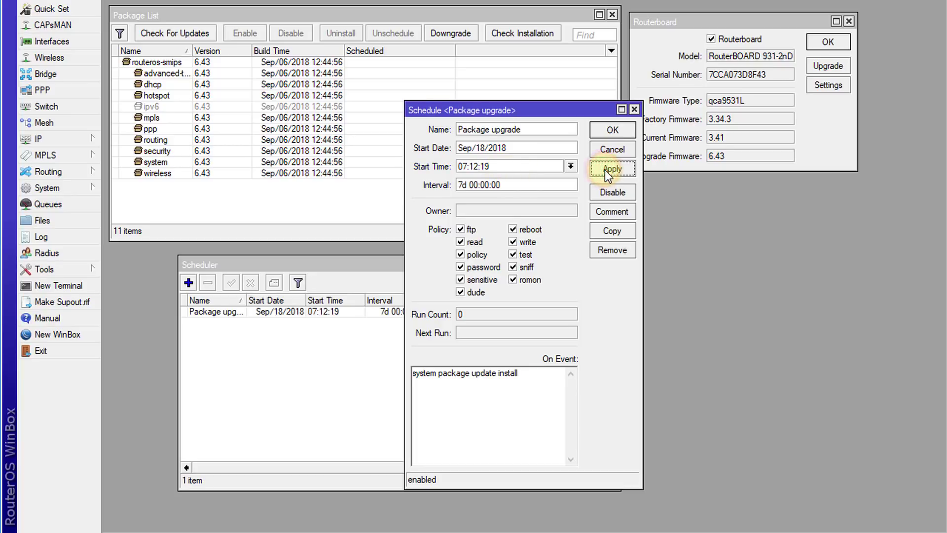
pyautogui.click(604, 132)
# - Widen the Scheduler window and its Name and Next Run columns so the schedule's values fit in full
pyautogui.moveTo(619, 362); pyautogui.dragTo(769, 363)
pyautogui.doubleClick(645, 298)
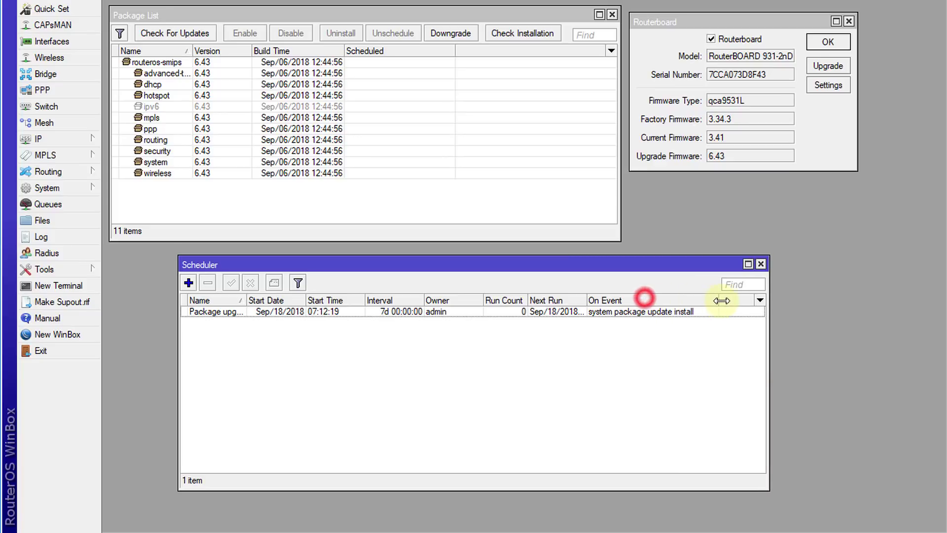
pyautogui.moveTo(588, 299); pyautogui.dragTo(623, 299)
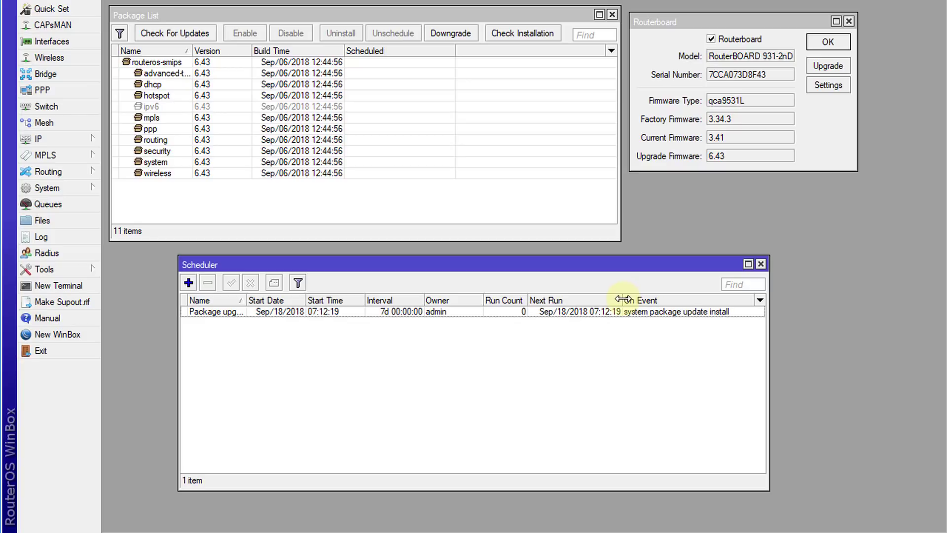
pyautogui.doubleClick(246, 299)
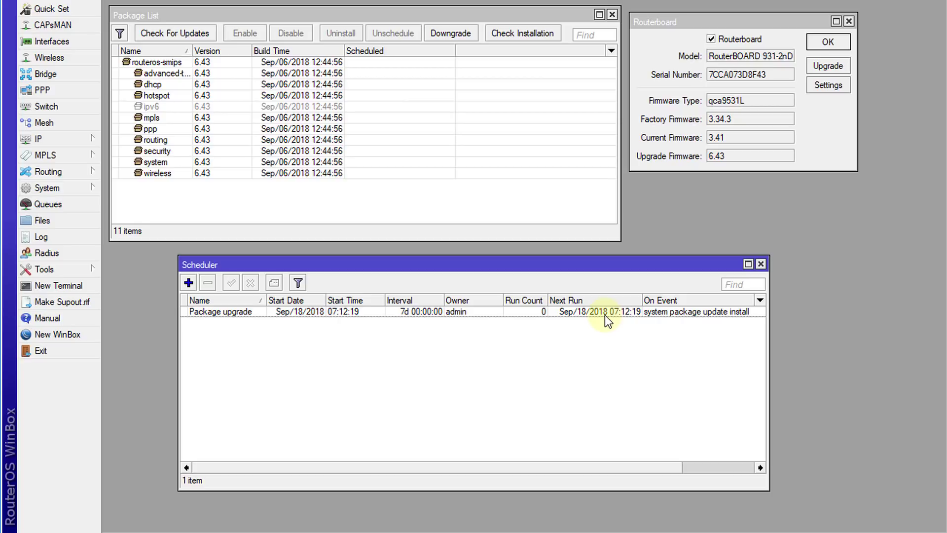
# - Add a second schedule named "Routerboard Upgrade" and move its window clear of the existing schedule's row
pyautogui.click(188, 283)
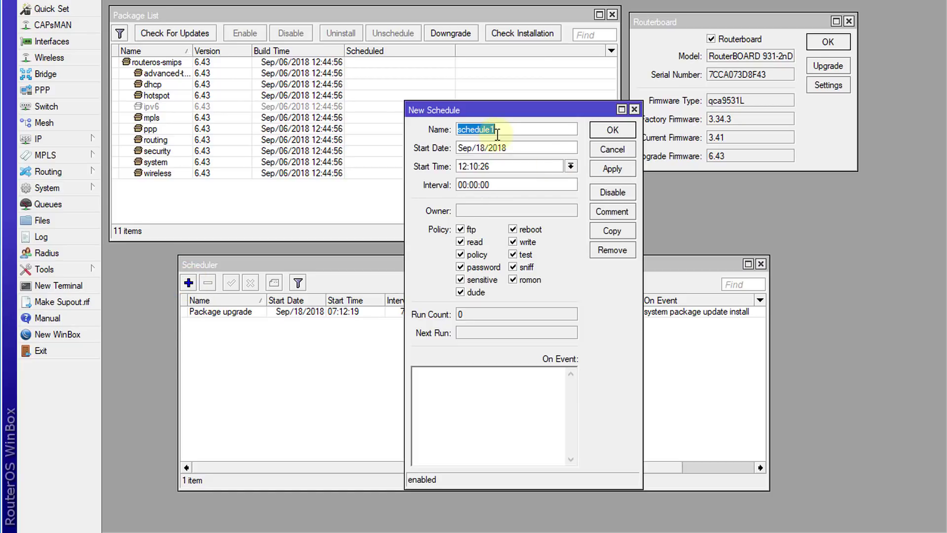
pyautogui.write('Routerboard Upgr')
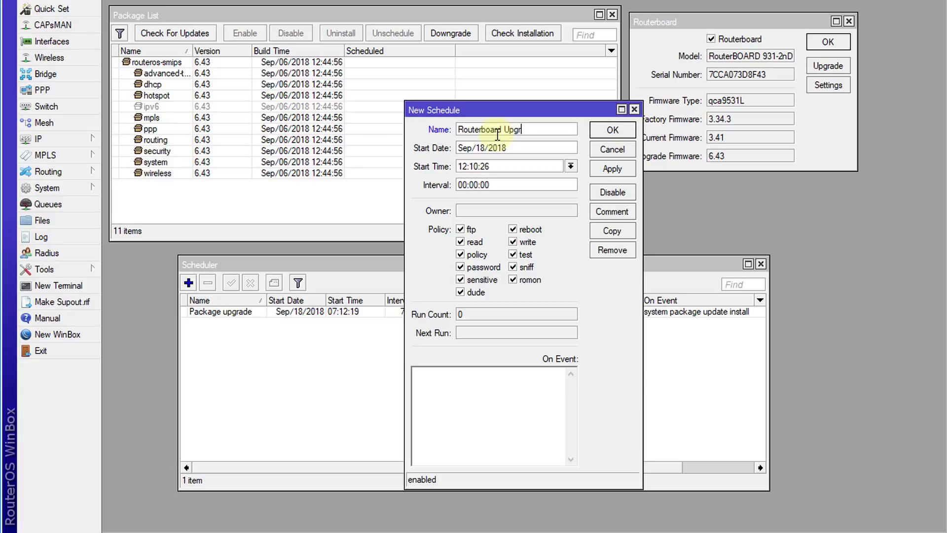
pyautogui.write('ade')
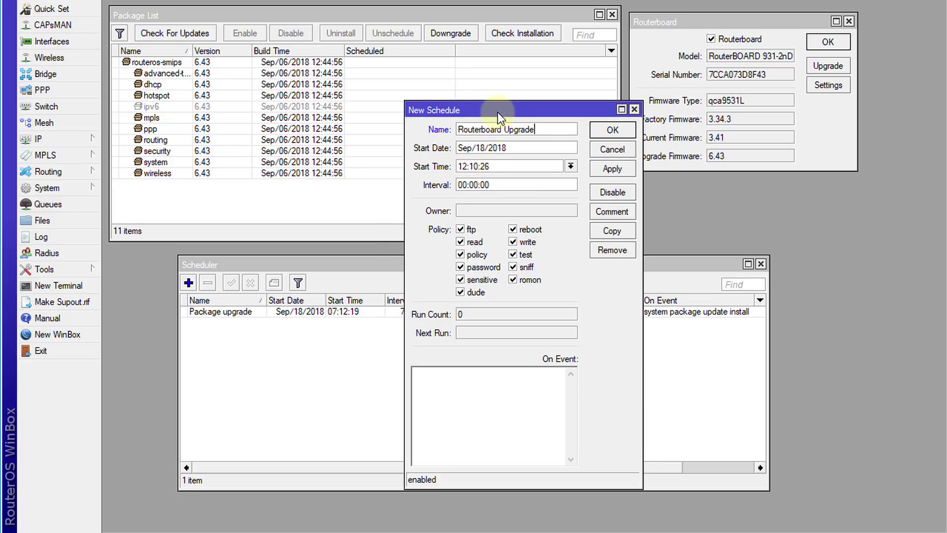
pyautogui.moveTo(498, 114); pyautogui.dragTo(520, 353)
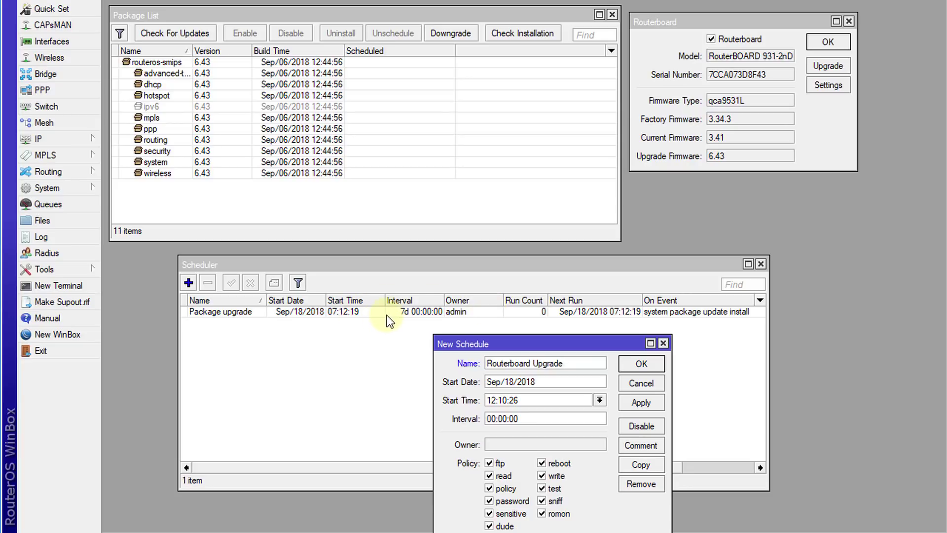
pyautogui.click(572, 364)
pyautogui.click(573, 342)
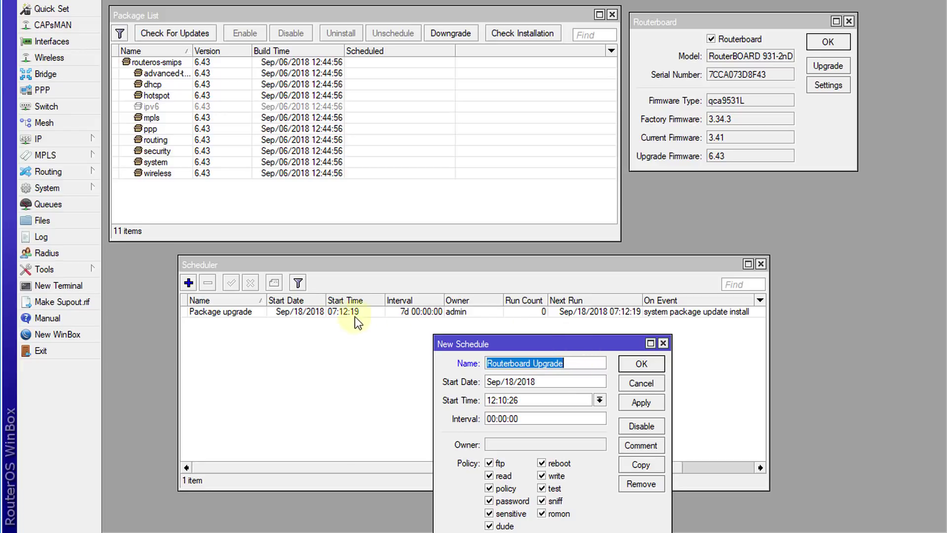
# - Set the existing Package upgrade schedule's start time to 07:13:19 and save it
pyautogui.doubleClick(395, 313)
pyautogui.click(471, 166)
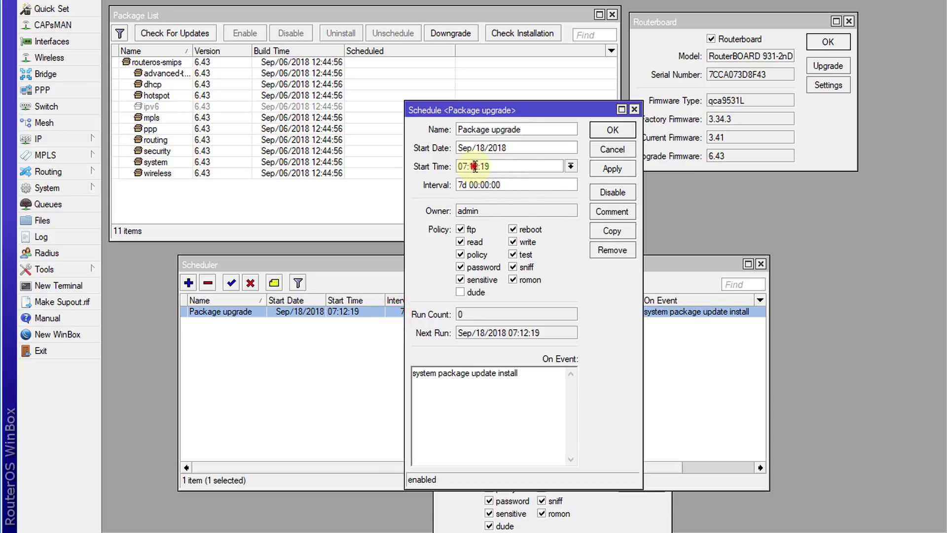
pyautogui.write('3')
pyautogui.click(603, 168)
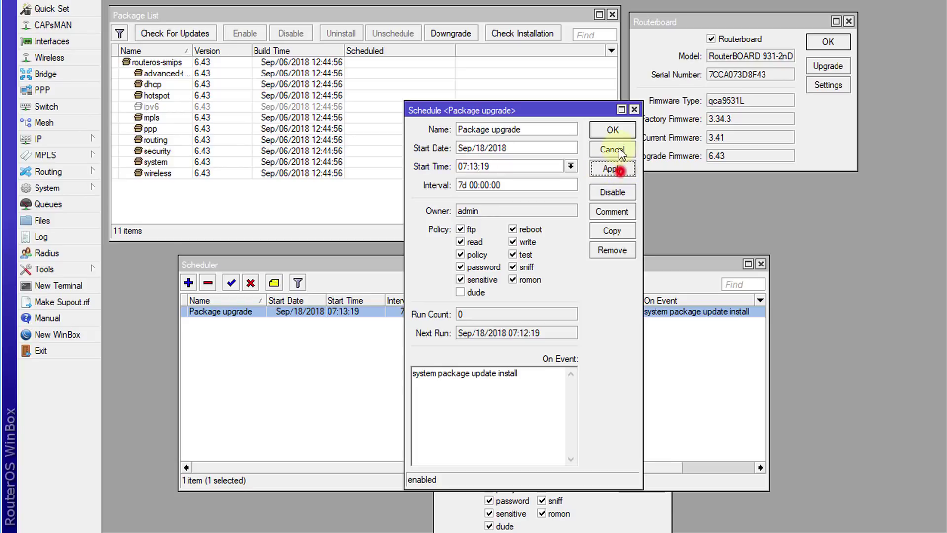
pyautogui.click(612, 130)
pyautogui.click(638, 527)
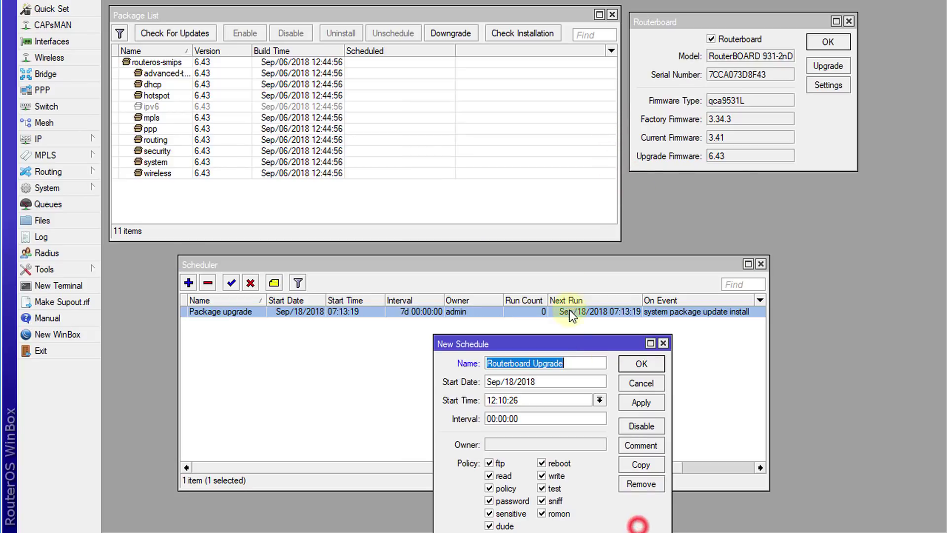
# - Set the Routerboard Upgrade schedule's start time to 07:18:00 and its interval to 7d 00:00:00
pyautogui.moveTo(563, 341); pyautogui.dragTo(658, 142)
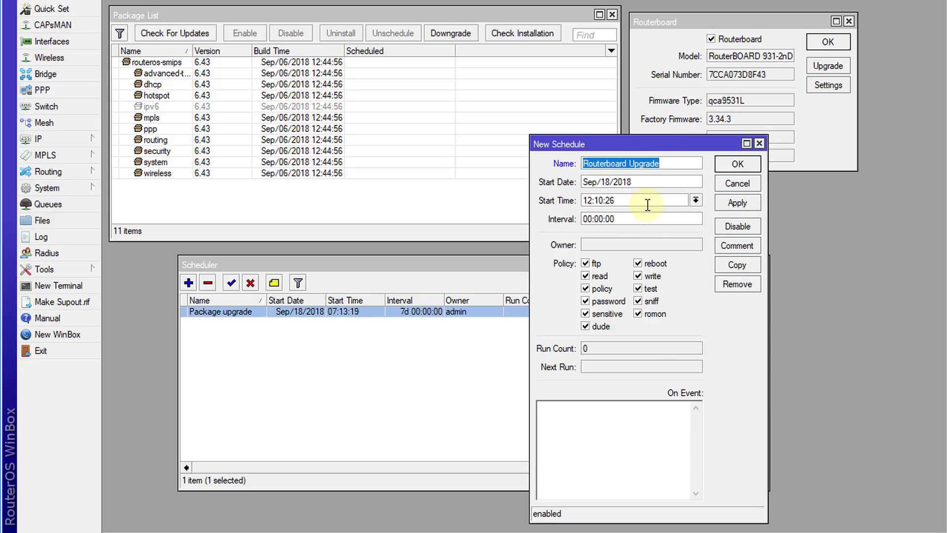
pyautogui.moveTo(621, 144); pyautogui.dragTo(593, 144)
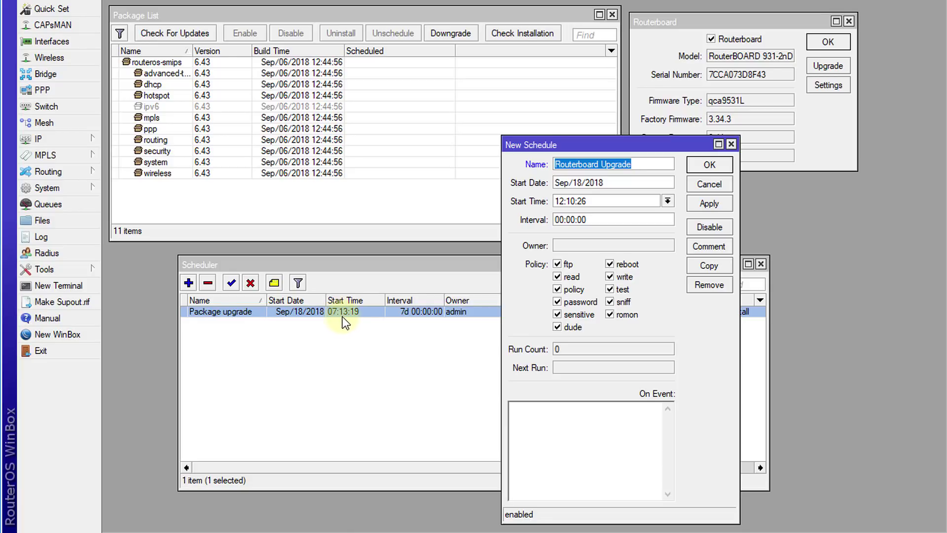
pyautogui.click(554, 200)
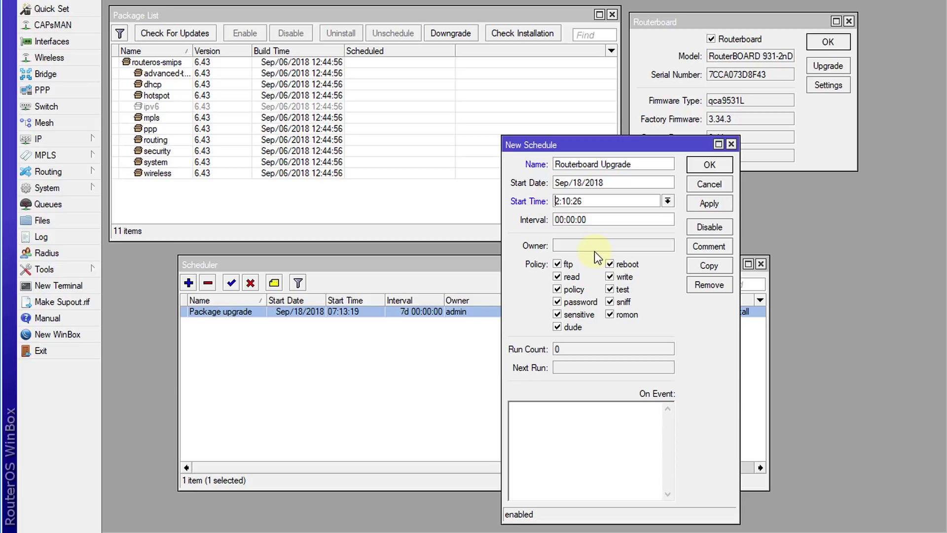
pyautogui.press('Delete')
pyautogui.write('07')
pyautogui.click(549, 433)
pyautogui.click(571, 201)
pyautogui.press('Delete')
pyautogui.press('Delete')
pyautogui.write('8')
pyautogui.moveTo(577, 201); pyautogui.dragTo(626, 201)
pyautogui.write('00')
pyautogui.click(553, 221)
pyautogui.write('7d')
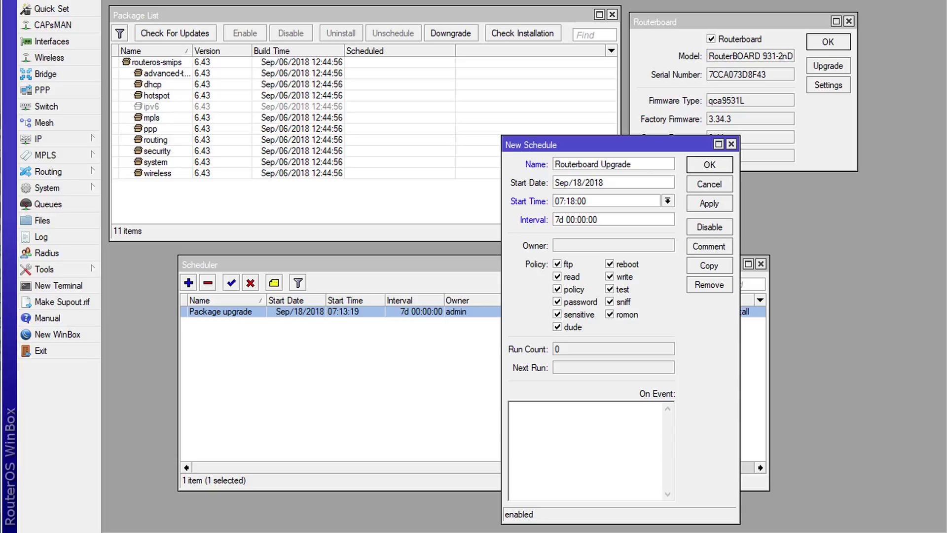
# - Enter an On Event script comparing system package version (Var1) with routerboard current-firmware (Var2), upgrading and rebooting if Var1>Var2, and save the Routerboard Upgrade schedule
pyautogui.click(543, 421)
pyautogui.write(':global Var1 :global Var2 :set Var1 "$[/system package get system version]" :set Var2 "$[/system routerboard get current-firmware]" :if ($Var1>$Var2) do={/system routerboard upgrade; /system reboot; }')
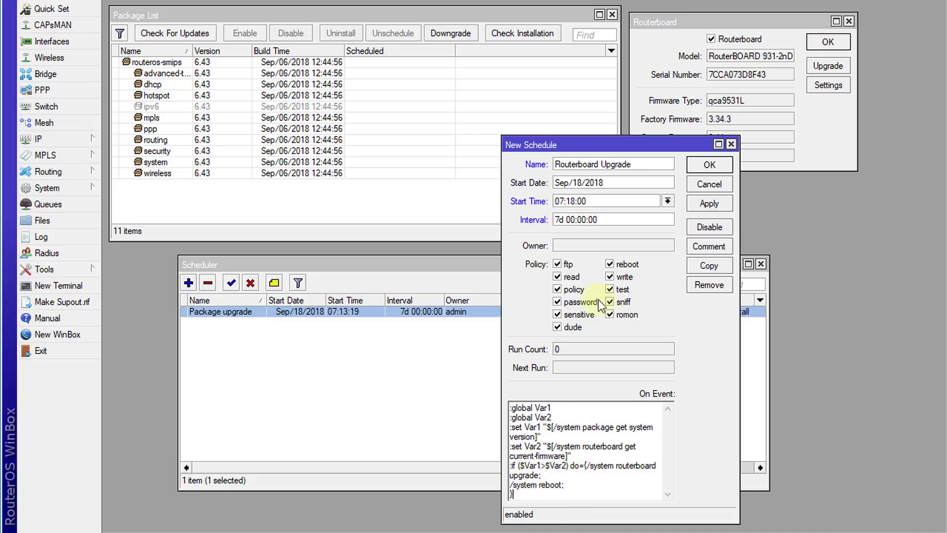
pyautogui.click(700, 206)
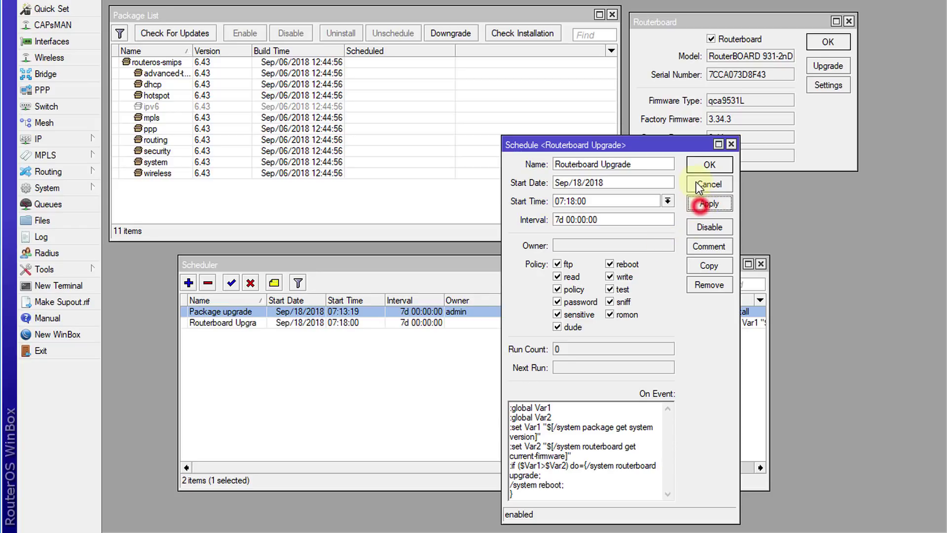
pyautogui.click(696, 167)
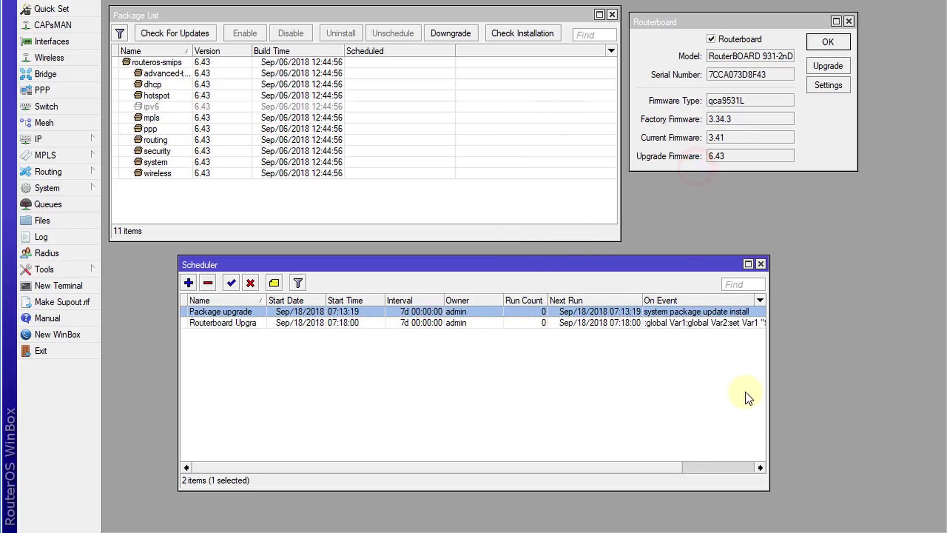
pyautogui.moveTo(769, 381); pyautogui.dragTo(861, 374)
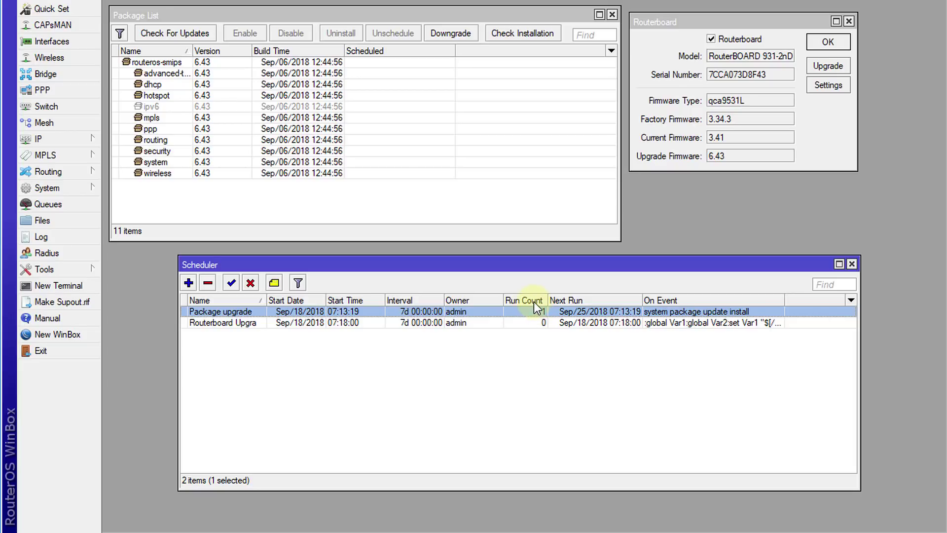
# - Check the live traffic rates in the router's interface list and close the list
pyautogui.click(63, 43)
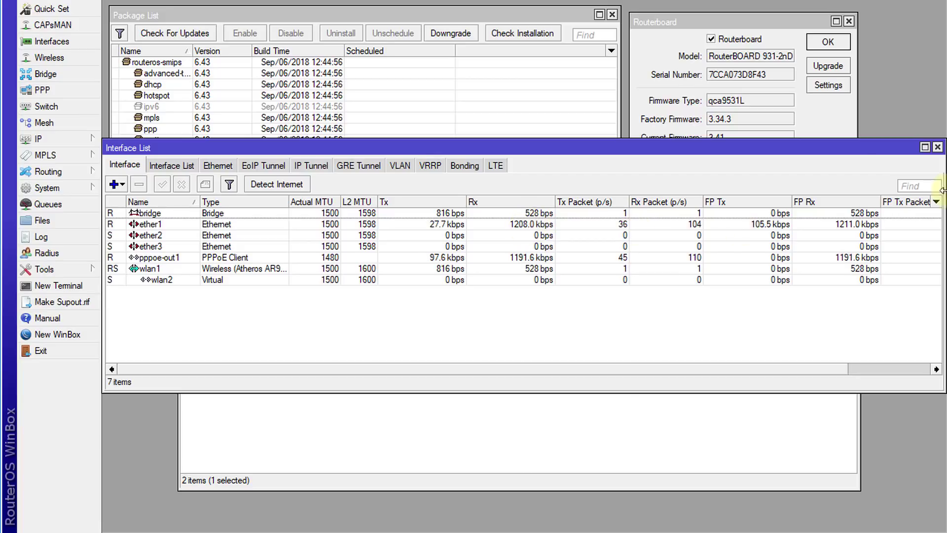
pyautogui.click(938, 148)
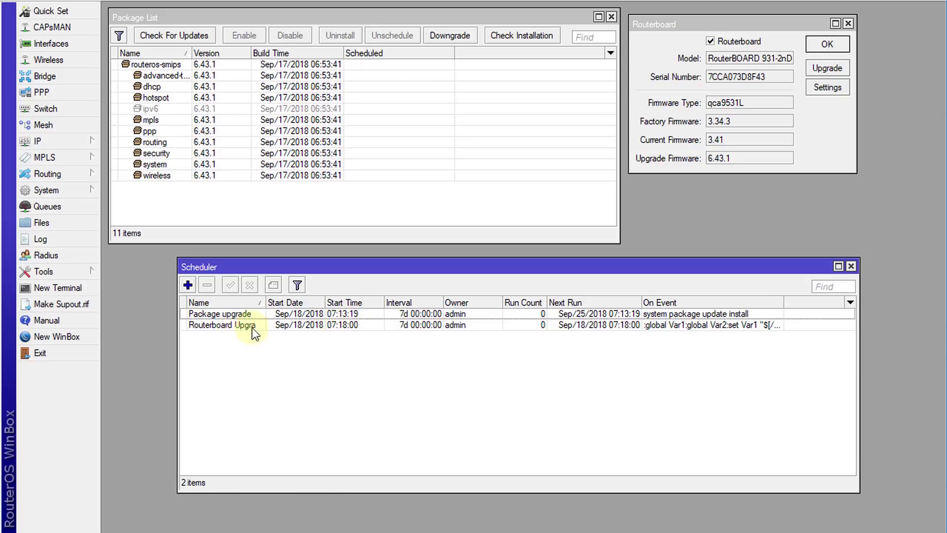
# - Widen the schedule list's Name column and set the Routerboard Upgrade schedule's start time to 07:16:30, applying the change
pyautogui.moveTo(265, 303); pyautogui.dragTo(276, 303)
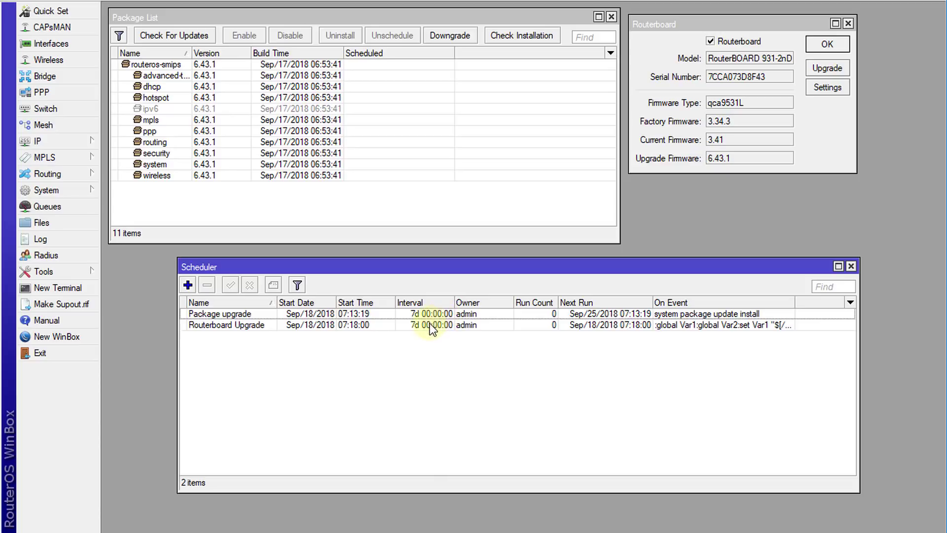
pyautogui.click(380, 327)
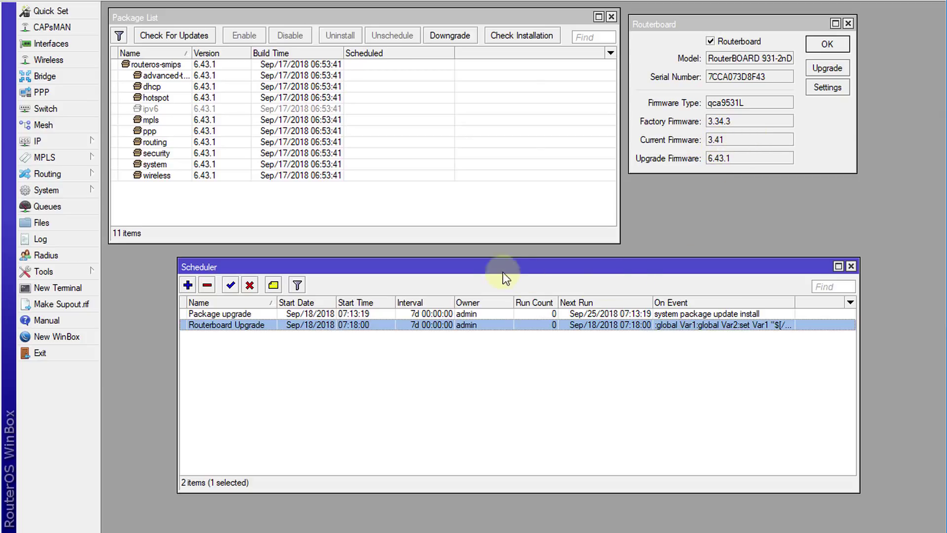
pyautogui.doubleClick(383, 326)
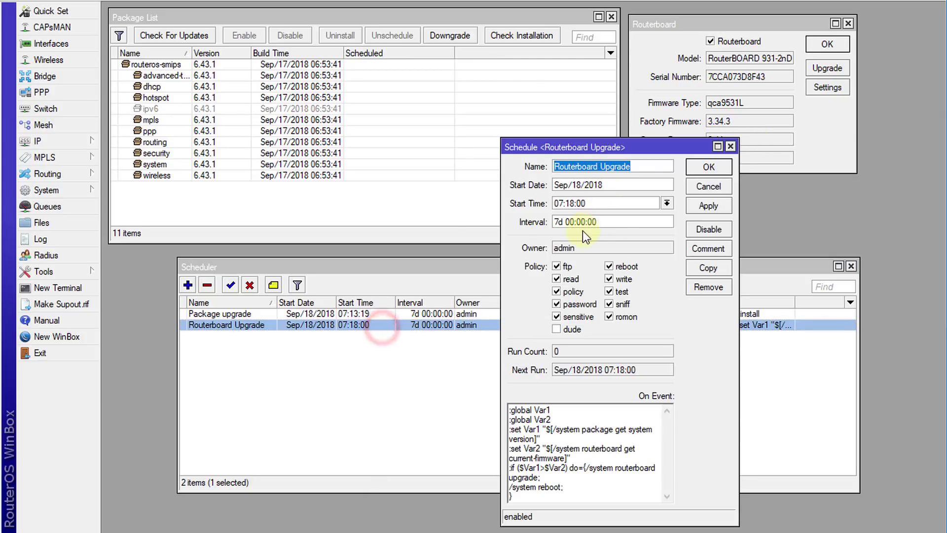
pyautogui.click(573, 203)
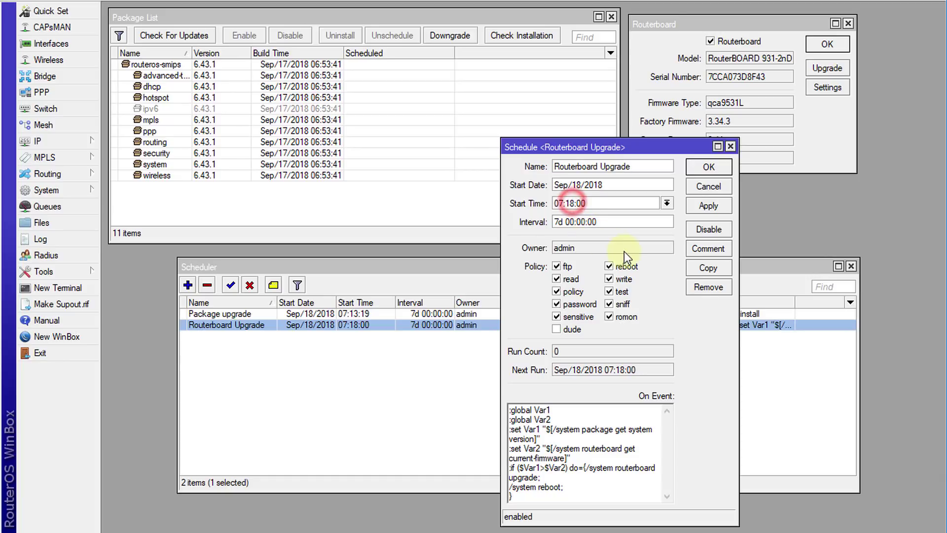
pyautogui.press('BackSpace')
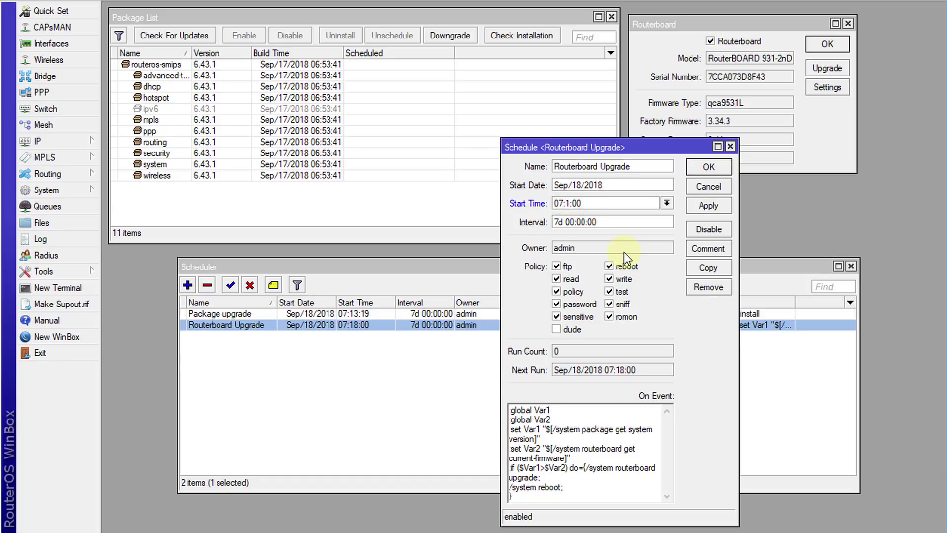
pyautogui.write('6')
pyautogui.press('Delete')
pyautogui.write('3')
pyautogui.click(693, 209)
pyautogui.click(694, 187)
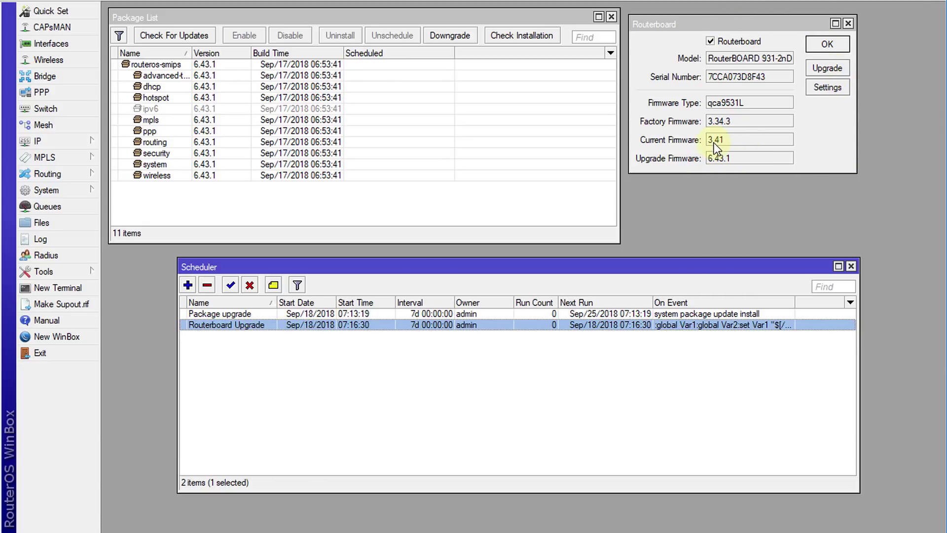
# - Compare the RouterBOARD's current and upgrade firmware versions with the installed package versions, and review both schedule entries
pyautogui.moveTo(727, 141); pyautogui.dragTo(730, 158)
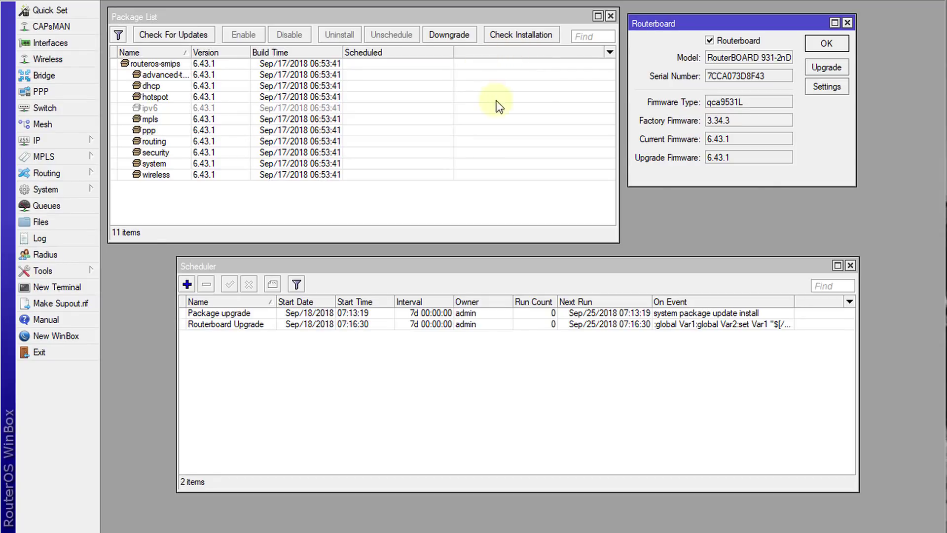
pyautogui.doubleClick(738, 158)
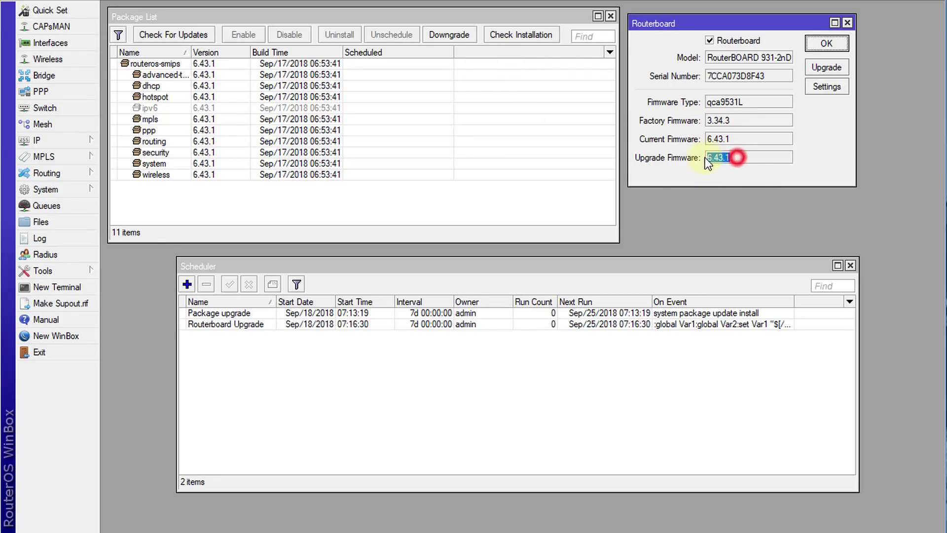
pyautogui.doubleClick(733, 140)
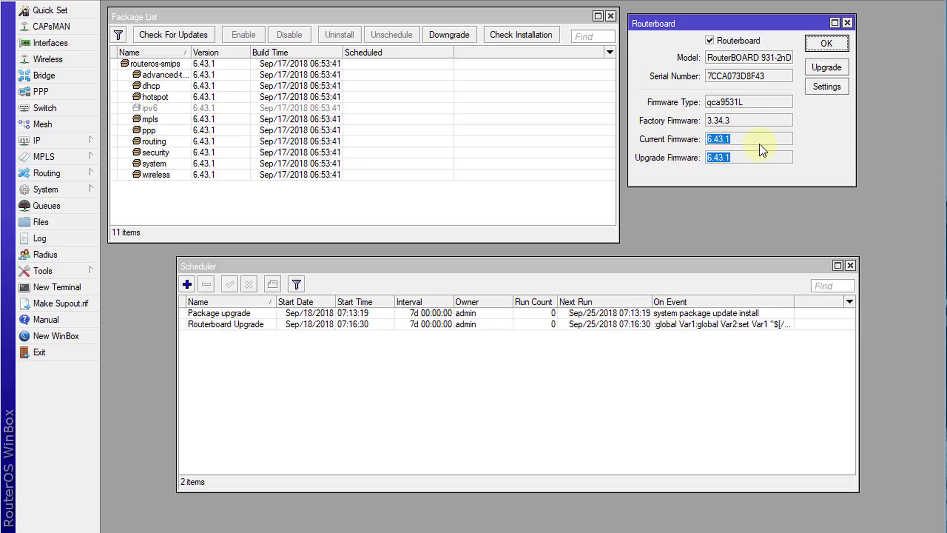
pyautogui.click(618, 361)
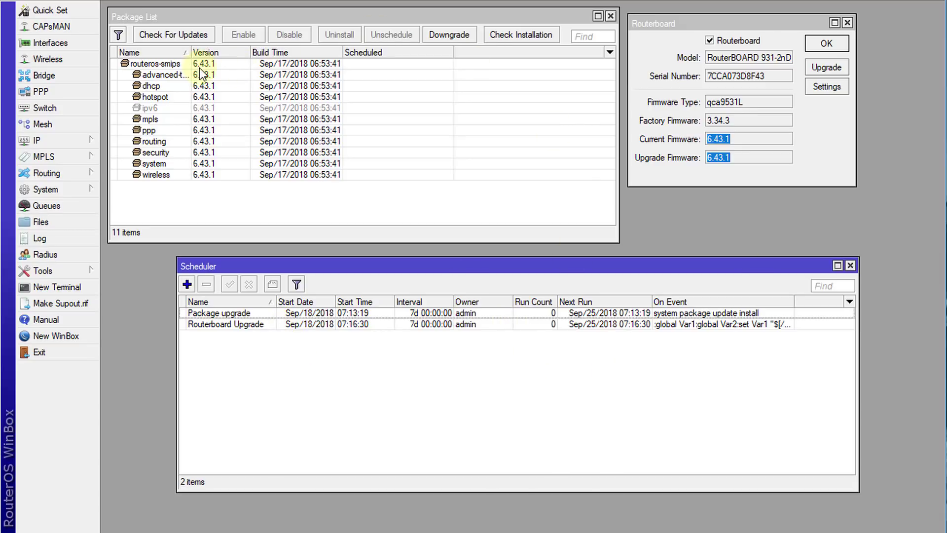
pyautogui.click(240, 314)
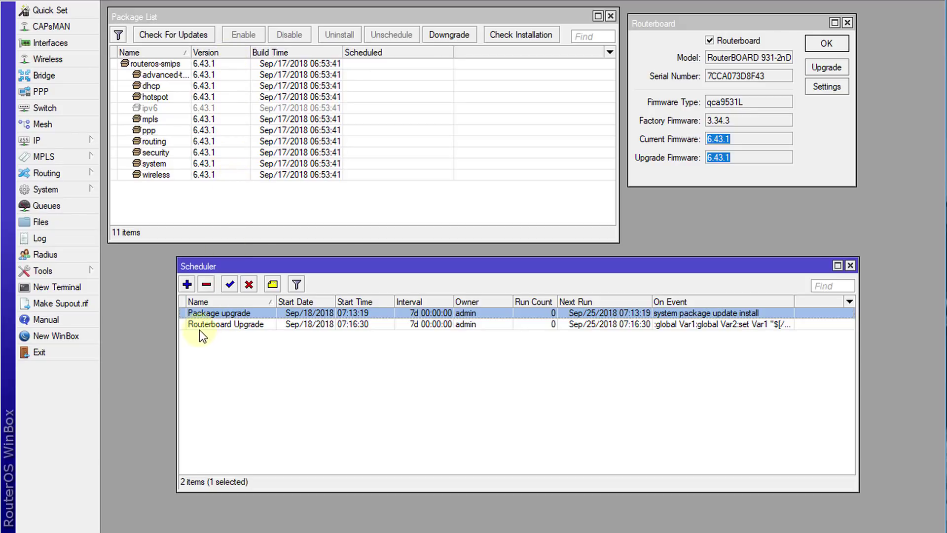
pyautogui.click(253, 327)
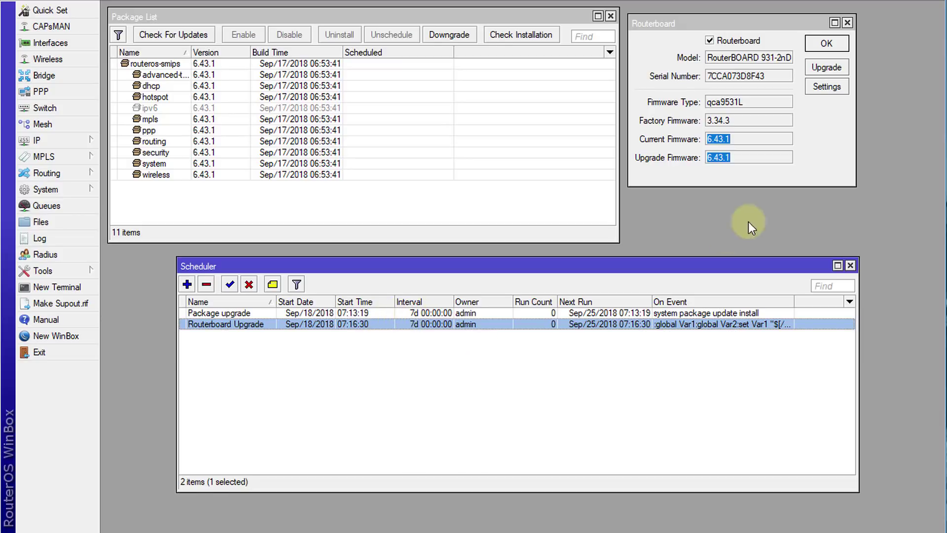
pyautogui.click(797, 150)
pyautogui.click(755, 158)
pyautogui.click(750, 141)
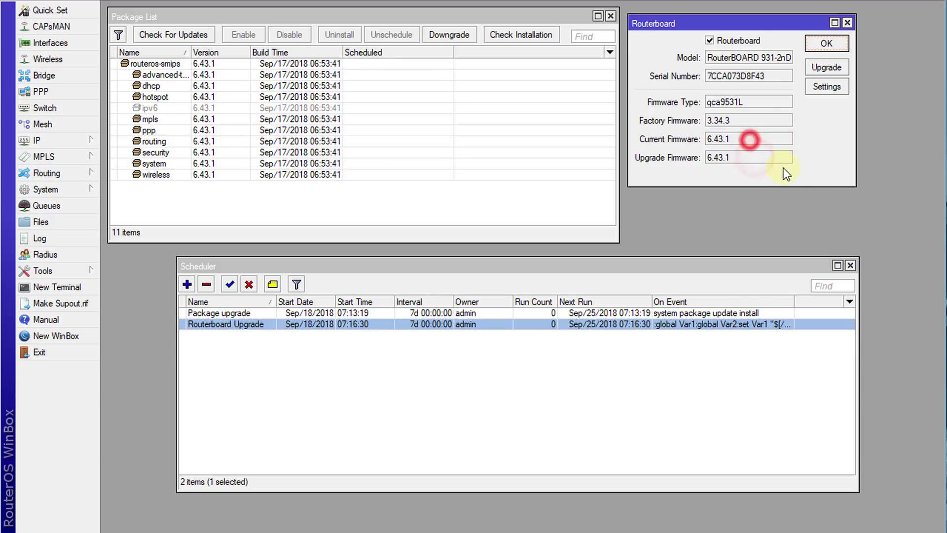